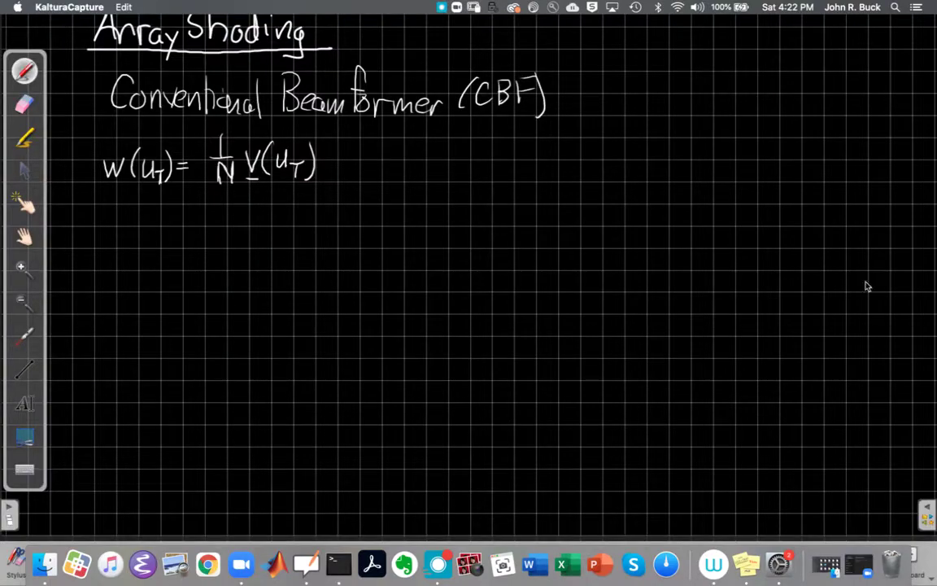
- Underline w as a vector and handwrite 'Gain = 1 when u = u_T' right of the weight formula
{"action": "left_click", "coordinate": [602, 287]}
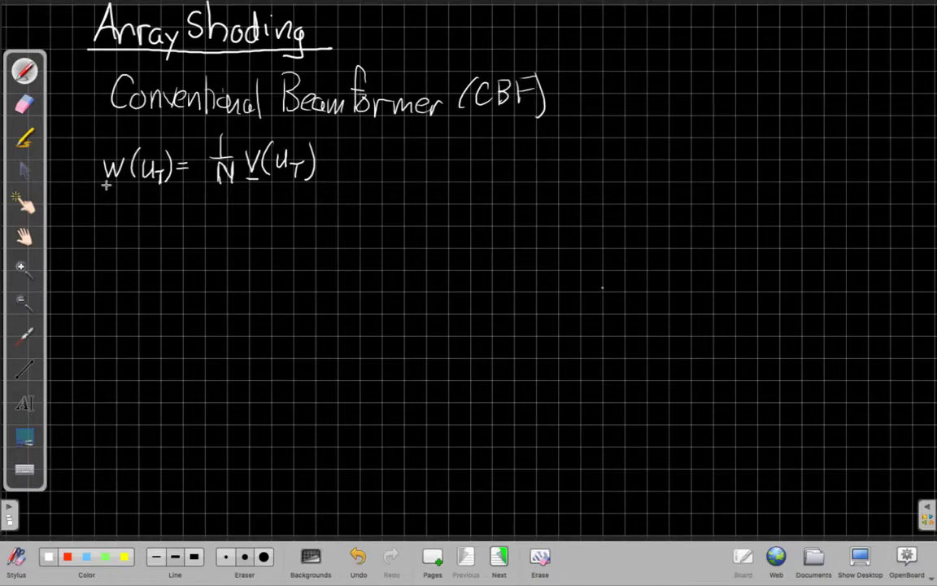
{"action": "left_click_drag", "start_coordinate": [104, 185], "coordinate": [121, 185]}
{"action": "mouse_move", "coordinate": [402, 146]}
{"action": "left_mouse_down"}
{"action": "mouse_move", "coordinate": [397, 173]}
{"action": "mouse_move", "coordinate": [430, 169]}
{"action": "left_mouse_up"}
{"action": "mouse_move", "coordinate": [433, 160]}
{"action": "left_mouse_down"}
{"action": "mouse_move", "coordinate": [444, 169]}
{"action": "mouse_move", "coordinate": [464, 158]}
{"action": "left_mouse_up"}
{"action": "mouse_move", "coordinate": [454, 164]}
{"action": "left_mouse_down"}
{"action": "mouse_move", "coordinate": [485, 171]}
{"action": "mouse_move", "coordinate": [531, 159]}
{"action": "mouse_move", "coordinate": [550, 170]}
{"action": "mouse_move", "coordinate": [604, 172]}
{"action": "left_mouse_up"}
{"action": "mouse_move", "coordinate": [611, 163]}
{"action": "left_mouse_down"}
{"action": "mouse_move", "coordinate": [644, 171]}
{"action": "mouse_move", "coordinate": [655, 162]}
{"action": "left_mouse_up"}
{"action": "mouse_move", "coordinate": [651, 163]}
{"action": "left_mouse_down"}
{"action": "mouse_move", "coordinate": [651, 173]}
{"action": "mouse_move", "coordinate": [667, 163]}
{"action": "left_mouse_up"}
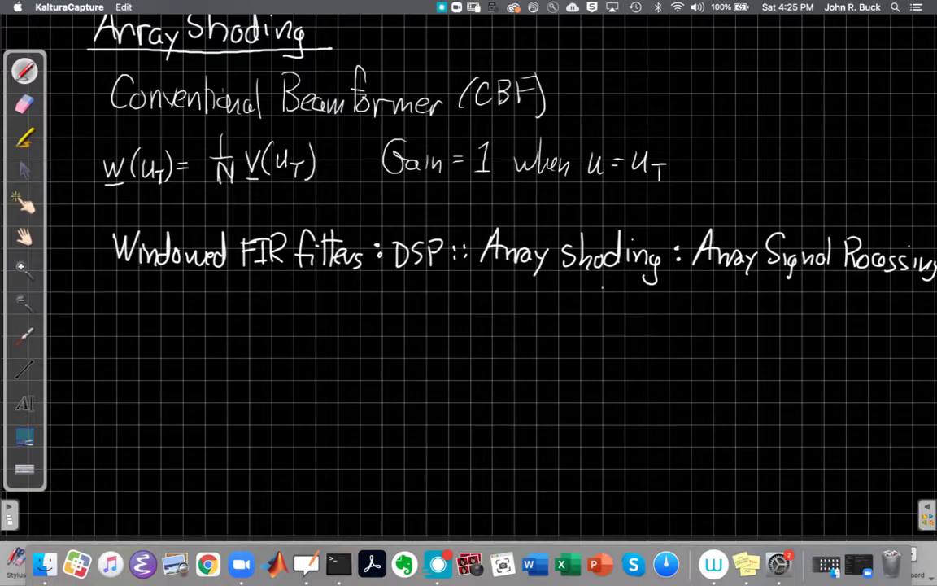
- Bring the OpenBoard whiteboard back to the front
{"action": "left_click", "coordinate": [671, 379]}
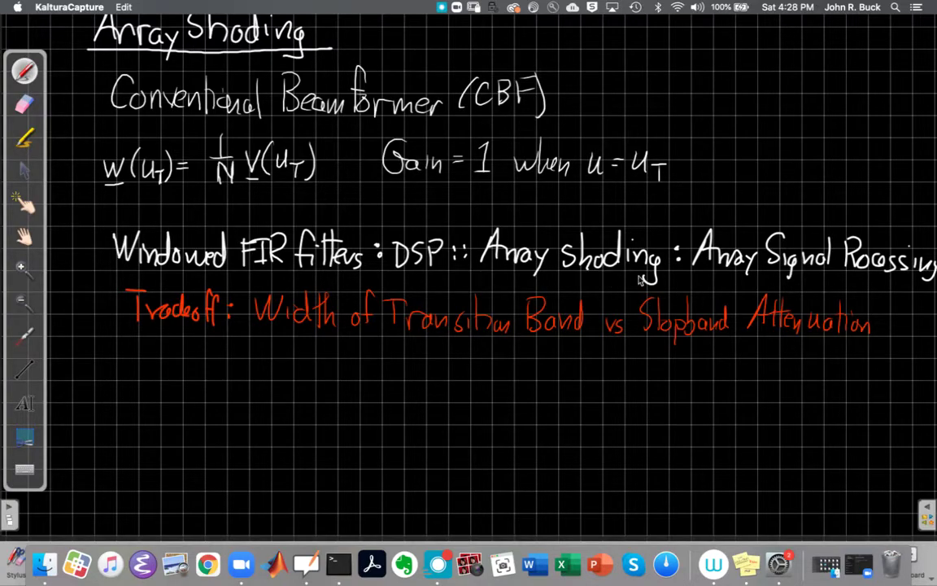
- Refocus OpenBoard and add a new blank page after the Array Shading notes
{"action": "left_click", "coordinate": [595, 287]}
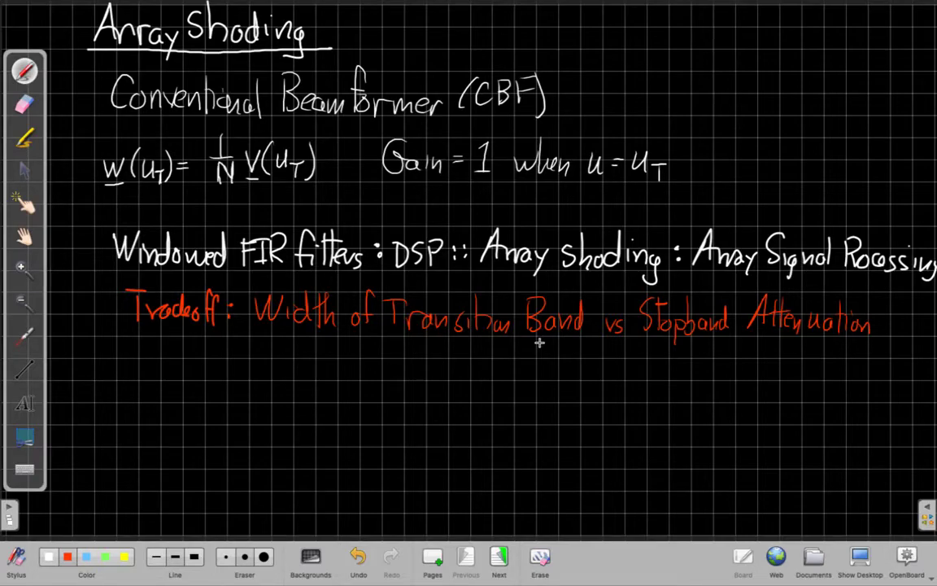
{"action": "left_click", "coordinate": [500, 558]}
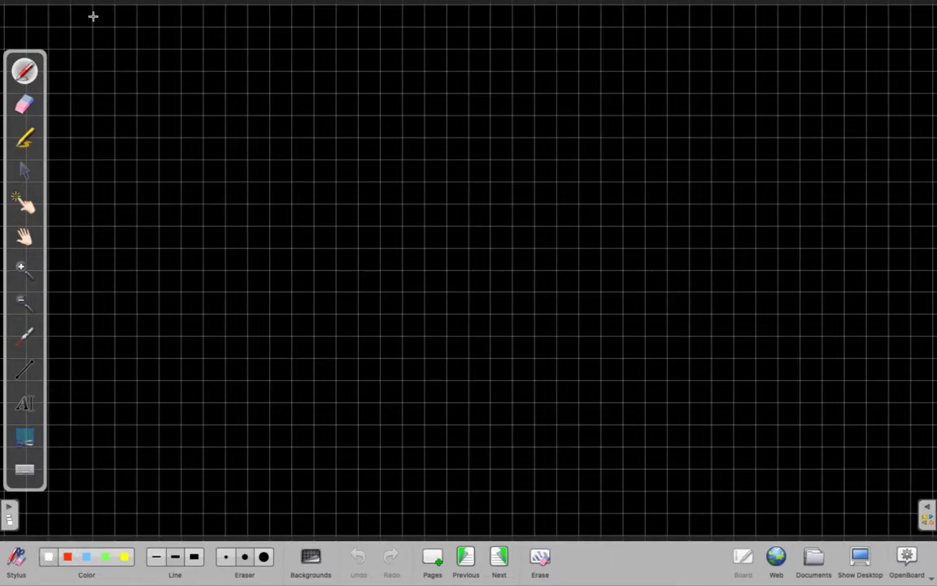
- Handwrite 'Two issues' at the top left and underline it
{"action": "mouse_move", "coordinate": [92, 18]}
{"action": "left_mouse_down"}
{"action": "mouse_move", "coordinate": [93, 47]}
{"action": "mouse_move", "coordinate": [101, 18]}
{"action": "left_mouse_up"}
{"action": "mouse_move", "coordinate": [92, 29]}
{"action": "left_mouse_down"}
{"action": "mouse_move", "coordinate": [105, 39]}
{"action": "mouse_move", "coordinate": [182, 42]}
{"action": "left_mouse_up"}
{"action": "left_click_drag", "start_coordinate": [184, 38], "coordinate": [194, 45]}
{"action": "left_click", "coordinate": [140, 16]}
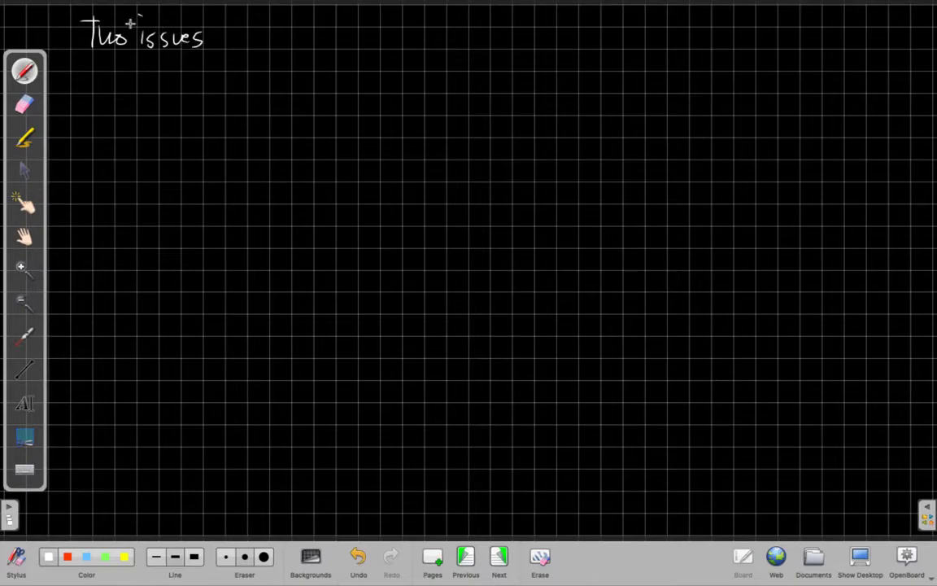
{"action": "left_click_drag", "start_coordinate": [82, 51], "coordinate": [226, 59]}
- Complete the underlined title with 'for beamformer Performance' and begin item ① Resolution
{"action": "mouse_move", "coordinate": [243, 13]}
{"action": "left_mouse_down"}
{"action": "mouse_move", "coordinate": [236, 48]}
{"action": "mouse_move", "coordinate": [249, 37]}
{"action": "left_mouse_up"}
{"action": "left_click_drag", "start_coordinate": [256, 34], "coordinate": [345, 47]}
{"action": "left_click_drag", "start_coordinate": [340, 32], "coordinate": [399, 37]}
{"action": "mouse_move", "coordinate": [401, 33]}
{"action": "left_mouse_down"}
{"action": "mouse_move", "coordinate": [435, 46]}
{"action": "mouse_move", "coordinate": [437, 37]}
{"action": "left_mouse_up"}
{"action": "left_click_drag", "start_coordinate": [444, 36], "coordinate": [468, 36]}
{"action": "mouse_move", "coordinate": [478, 5]}
{"action": "left_mouse_down"}
{"action": "mouse_move", "coordinate": [508, 41]}
{"action": "mouse_move", "coordinate": [581, 35]}
{"action": "left_mouse_up"}
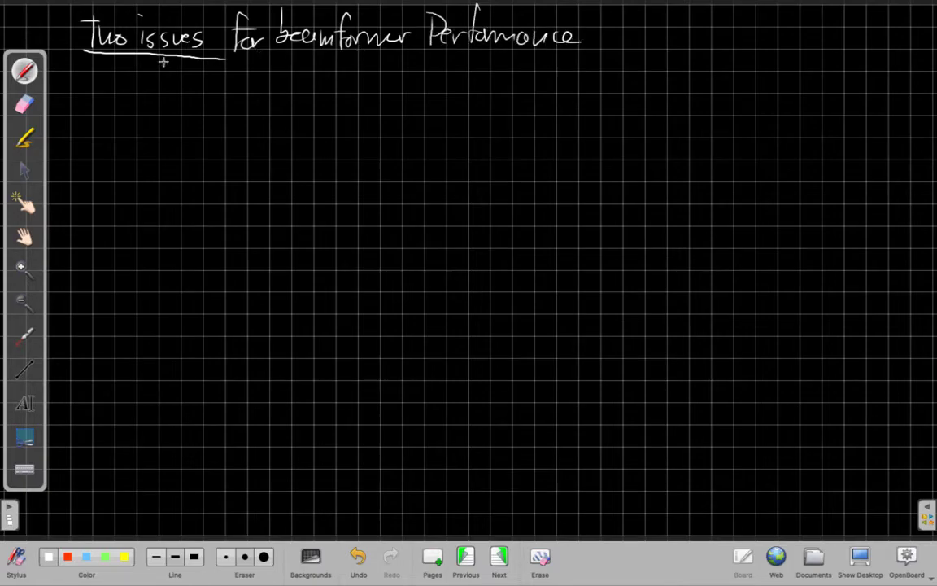
{"action": "left_click_drag", "start_coordinate": [161, 62], "coordinate": [592, 58]}
{"action": "mouse_move", "coordinate": [109, 78]}
{"action": "left_mouse_down"}
{"action": "mouse_move", "coordinate": [109, 101]}
{"action": "mouse_move", "coordinate": [112, 74]}
{"action": "mouse_move", "coordinate": [140, 102]}
{"action": "mouse_move", "coordinate": [143, 90]}
{"action": "left_mouse_up"}
{"action": "mouse_move", "coordinate": [148, 93]}
{"action": "left_mouse_down"}
{"action": "mouse_move", "coordinate": [182, 106]}
{"action": "mouse_move", "coordinate": [191, 91]}
{"action": "mouse_move", "coordinate": [210, 104]}
{"action": "mouse_move", "coordinate": [234, 95]}
{"action": "mouse_move", "coordinate": [294, 107]}
{"action": "left_mouse_up"}
- Finish 'Resolution:' and write 'Ability' after it
{"action": "left_click", "coordinate": [257, 91]}
{"action": "left_click", "coordinate": [258, 102]}
{"action": "mouse_move", "coordinate": [283, 96]}
{"action": "left_mouse_down"}
{"action": "mouse_move", "coordinate": [309, 82]}
{"action": "mouse_move", "coordinate": [303, 111]}
{"action": "left_mouse_up"}
{"action": "left_click_drag", "start_coordinate": [300, 93], "coordinate": [338, 107]}
{"action": "left_click", "coordinate": [319, 104]}
{"action": "left_click", "coordinate": [340, 77]}
{"action": "mouse_move", "coordinate": [351, 72]}
{"action": "left_mouse_down"}
{"action": "mouse_move", "coordinate": [351, 107]}
{"action": "mouse_move", "coordinate": [359, 79]}
{"action": "mouse_move", "coordinate": [367, 104]}
{"action": "left_mouse_up"}
{"action": "left_click_drag", "start_coordinate": [376, 85], "coordinate": [371, 120]}
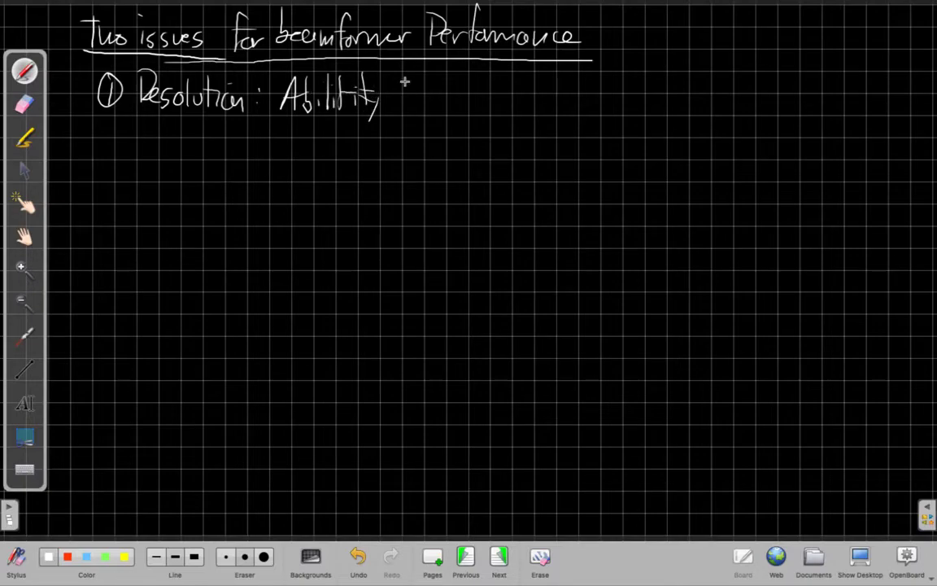
- Continue the definition with 'to distinguish two'
{"action": "left_click_drag", "start_coordinate": [401, 88], "coordinate": [402, 108]}
{"action": "left_click_drag", "start_coordinate": [395, 95], "coordinate": [453, 110]}
{"action": "left_click", "coordinate": [454, 87]}
{"action": "mouse_move", "coordinate": [467, 96]}
{"action": "left_mouse_down"}
{"action": "mouse_move", "coordinate": [459, 110]}
{"action": "mouse_move", "coordinate": [476, 112]}
{"action": "left_mouse_up"}
{"action": "mouse_move", "coordinate": [471, 92]}
{"action": "left_mouse_down"}
{"action": "mouse_move", "coordinate": [481, 90]}
{"action": "mouse_move", "coordinate": [484, 111]}
{"action": "left_mouse_up"}
{"action": "mouse_move", "coordinate": [488, 98]}
{"action": "left_mouse_down"}
{"action": "mouse_move", "coordinate": [521, 103]}
{"action": "mouse_move", "coordinate": [515, 126]}
{"action": "mouse_move", "coordinate": [538, 111]}
{"action": "left_mouse_up"}
{"action": "mouse_move", "coordinate": [551, 96]}
{"action": "left_mouse_down"}
{"action": "mouse_move", "coordinate": [543, 111]}
{"action": "mouse_move", "coordinate": [605, 112]}
{"action": "mouse_move", "coordinate": [610, 93]}
{"action": "left_mouse_up"}
{"action": "left_click_drag", "start_coordinate": [610, 96], "coordinate": [622, 100]}
{"action": "left_click_drag", "start_coordinate": [639, 102], "coordinate": [639, 114]}
- Add 'closely spaced sources' to end the first Resolution line
{"action": "mouse_move", "coordinate": [646, 84]}
{"action": "left_mouse_down"}
{"action": "mouse_move", "coordinate": [647, 112]}
{"action": "mouse_move", "coordinate": [655, 102]}
{"action": "left_mouse_up"}
{"action": "mouse_move", "coordinate": [671, 101]}
{"action": "left_mouse_down"}
{"action": "mouse_move", "coordinate": [664, 112]}
{"action": "mouse_move", "coordinate": [685, 110]}
{"action": "left_mouse_up"}
{"action": "left_click_drag", "start_coordinate": [689, 86], "coordinate": [698, 129]}
{"action": "mouse_move", "coordinate": [727, 98]}
{"action": "left_mouse_down"}
{"action": "mouse_move", "coordinate": [718, 112]}
{"action": "mouse_move", "coordinate": [733, 127]}
{"action": "left_mouse_up"}
{"action": "left_click_drag", "start_coordinate": [733, 101], "coordinate": [747, 112]}
{"action": "mouse_move", "coordinate": [764, 101]}
{"action": "left_mouse_down"}
{"action": "mouse_move", "coordinate": [759, 113]}
{"action": "mouse_move", "coordinate": [769, 112]}
{"action": "left_mouse_up"}
{"action": "mouse_move", "coordinate": [797, 91]}
{"action": "left_mouse_down"}
{"action": "mouse_move", "coordinate": [795, 117]}
{"action": "mouse_move", "coordinate": [818, 115]}
{"action": "left_mouse_up"}
{"action": "left_click_drag", "start_coordinate": [829, 103], "coordinate": [836, 103]}
{"action": "mouse_move", "coordinate": [843, 99]}
{"action": "left_mouse_down"}
{"action": "mouse_move", "coordinate": [854, 114]}
{"action": "mouse_move", "coordinate": [864, 103]}
{"action": "left_mouse_up"}
{"action": "mouse_move", "coordinate": [872, 101]}
{"action": "left_mouse_down"}
{"action": "mouse_move", "coordinate": [867, 112]}
{"action": "mouse_move", "coordinate": [882, 113]}
{"action": "left_mouse_up"}
{"action": "left_click_drag", "start_coordinate": [892, 99], "coordinate": [885, 114]}
- Write the second line: 'with comparable power from a single source'
{"action": "mouse_move", "coordinate": [147, 141]}
{"action": "left_mouse_down"}
{"action": "mouse_move", "coordinate": [168, 141]}
{"action": "mouse_move", "coordinate": [171, 154]}
{"action": "left_mouse_up"}
{"action": "mouse_move", "coordinate": [179, 134]}
{"action": "left_mouse_down"}
{"action": "mouse_move", "coordinate": [180, 154]}
{"action": "mouse_move", "coordinate": [185, 144]}
{"action": "left_mouse_up"}
{"action": "mouse_move", "coordinate": [186, 135]}
{"action": "left_mouse_down"}
{"action": "mouse_move", "coordinate": [193, 155]}
{"action": "mouse_move", "coordinate": [229, 146]}
{"action": "left_mouse_up"}
{"action": "left_click_drag", "start_coordinate": [234, 146], "coordinate": [272, 156]}
{"action": "left_click_drag", "start_coordinate": [275, 145], "coordinate": [317, 155]}
{"action": "mouse_move", "coordinate": [322, 150]}
{"action": "left_mouse_down"}
{"action": "mouse_move", "coordinate": [352, 167]}
{"action": "mouse_move", "coordinate": [364, 149]}
{"action": "left_mouse_up"}
{"action": "mouse_move", "coordinate": [370, 146]}
{"action": "left_mouse_down"}
{"action": "mouse_move", "coordinate": [395, 156]}
{"action": "mouse_move", "coordinate": [406, 146]}
{"action": "left_mouse_up"}
{"action": "mouse_move", "coordinate": [409, 152]}
{"action": "left_mouse_down"}
{"action": "mouse_move", "coordinate": [446, 158]}
{"action": "mouse_move", "coordinate": [454, 144]}
{"action": "left_mouse_up"}
{"action": "mouse_move", "coordinate": [457, 151]}
{"action": "left_mouse_down"}
{"action": "mouse_move", "coordinate": [581, 154]}
{"action": "mouse_move", "coordinate": [591, 169]}
{"action": "mouse_move", "coordinate": [672, 151]}
{"action": "left_mouse_up"}
{"action": "left_click_drag", "start_coordinate": [681, 148], "coordinate": [706, 153]}
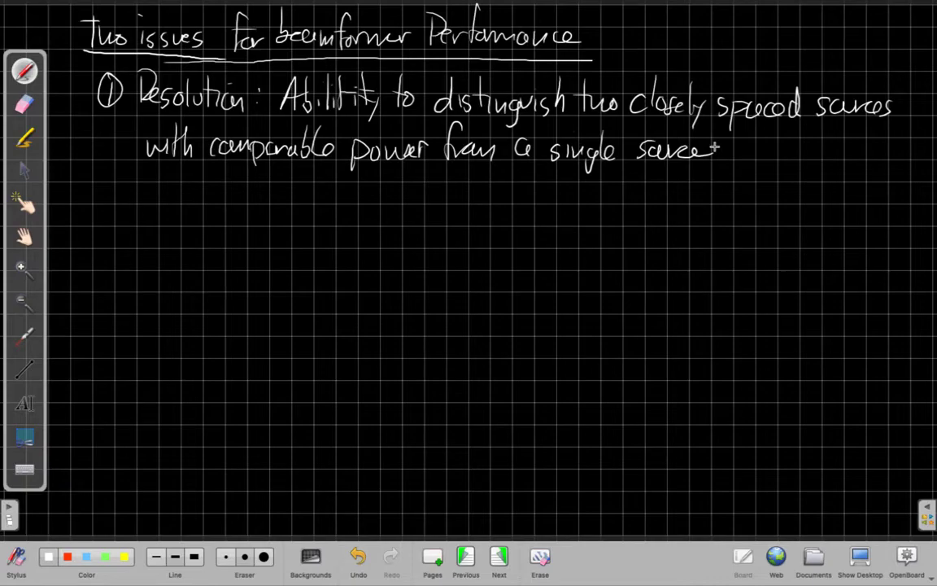
- Write a circled 2 followed by 'Masking: When a'
{"action": "left_click_drag", "start_coordinate": [94, 192], "coordinate": [114, 214]}
{"action": "mouse_move", "coordinate": [92, 185]}
{"action": "left_mouse_down"}
{"action": "mouse_move", "coordinate": [100, 217]}
{"action": "mouse_move", "coordinate": [94, 187]}
{"action": "left_mouse_up"}
{"action": "mouse_move", "coordinate": [141, 215]}
{"action": "left_mouse_down"}
{"action": "mouse_move", "coordinate": [162, 215]}
{"action": "mouse_move", "coordinate": [173, 202]}
{"action": "mouse_move", "coordinate": [179, 213]}
{"action": "left_mouse_up"}
{"action": "mouse_move", "coordinate": [194, 187]}
{"action": "left_mouse_down"}
{"action": "mouse_move", "coordinate": [194, 213]}
{"action": "mouse_move", "coordinate": [218, 213]}
{"action": "mouse_move", "coordinate": [231, 231]}
{"action": "left_mouse_up"}
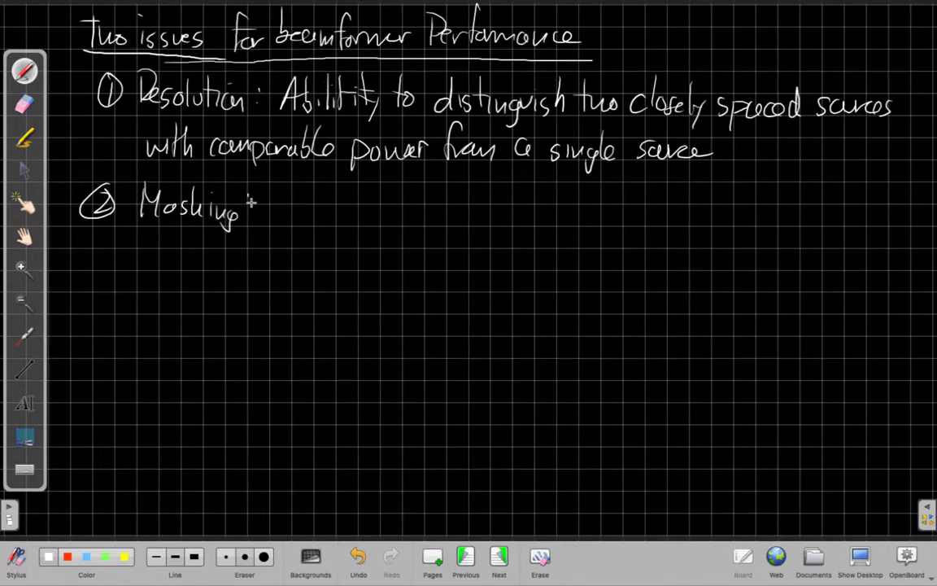
{"action": "left_click", "coordinate": [254, 200]}
{"action": "left_click", "coordinate": [253, 211]}
{"action": "mouse_move", "coordinate": [287, 195]}
{"action": "left_mouse_down"}
{"action": "mouse_move", "coordinate": [389, 220]}
{"action": "mouse_move", "coordinate": [537, 220]}
{"action": "left_mouse_up"}
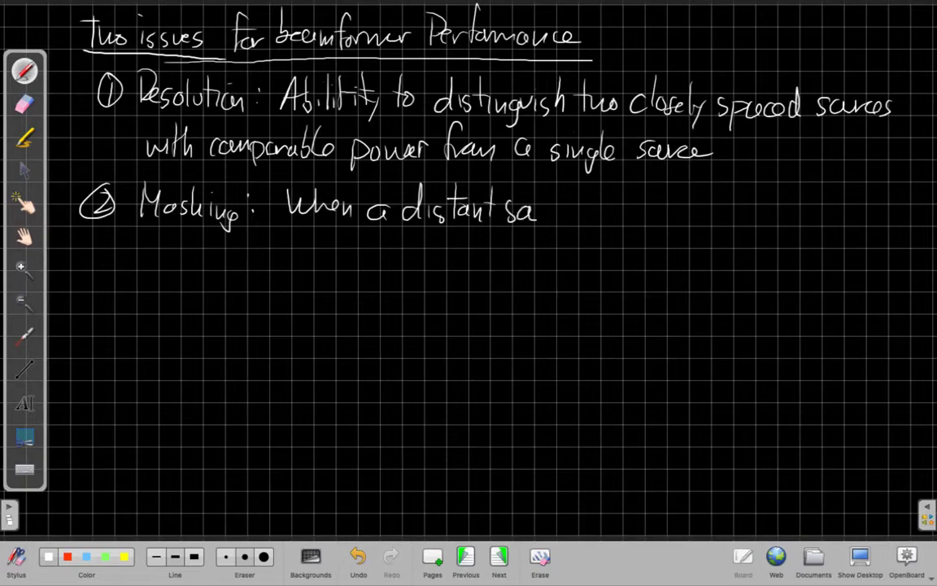
- Undo the mistaken word 'distant' and rewrite 'a source outside'
{"action": "left_click", "coordinate": [358, 557]}
{"action": "left_click", "coordinate": [358, 556]}
{"action": "left_click", "coordinate": [358, 556]}
{"action": "left_click", "coordinate": [358, 556]}
{"action": "left_click", "coordinate": [360, 555]}
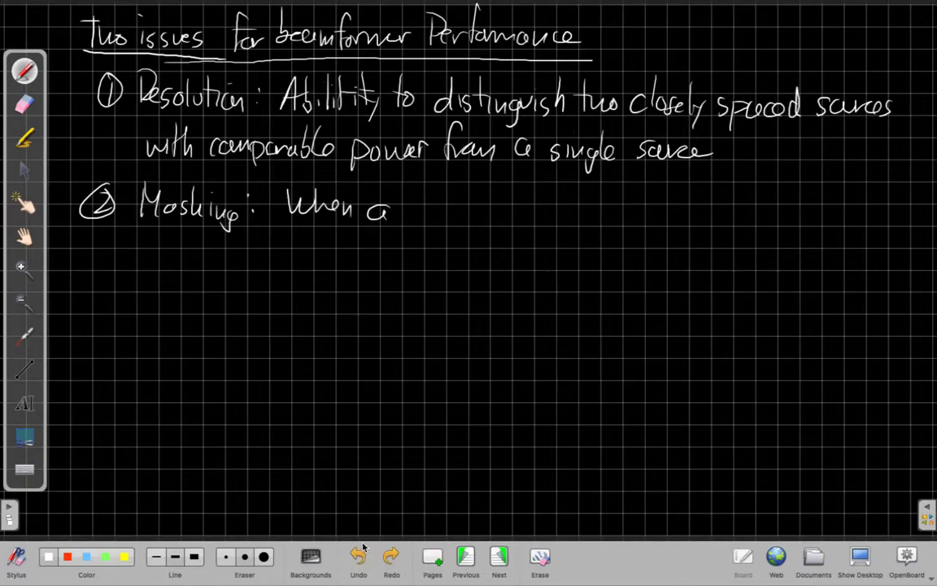
{"action": "left_click", "coordinate": [359, 554]}
{"action": "mouse_move", "coordinate": [385, 203]}
{"action": "left_mouse_down"}
{"action": "mouse_move", "coordinate": [387, 213]}
{"action": "mouse_move", "coordinate": [557, 214]}
{"action": "mouse_move", "coordinate": [597, 194]}
{"action": "left_mouse_up"}
- Continue with 'the main beam is so loud that it'
{"action": "mouse_move", "coordinate": [586, 195]}
{"action": "left_mouse_down"}
{"action": "mouse_move", "coordinate": [585, 214]}
{"action": "mouse_move", "coordinate": [648, 213]}
{"action": "left_mouse_up"}
{"action": "left_click_drag", "start_coordinate": [658, 205], "coordinate": [745, 219]}
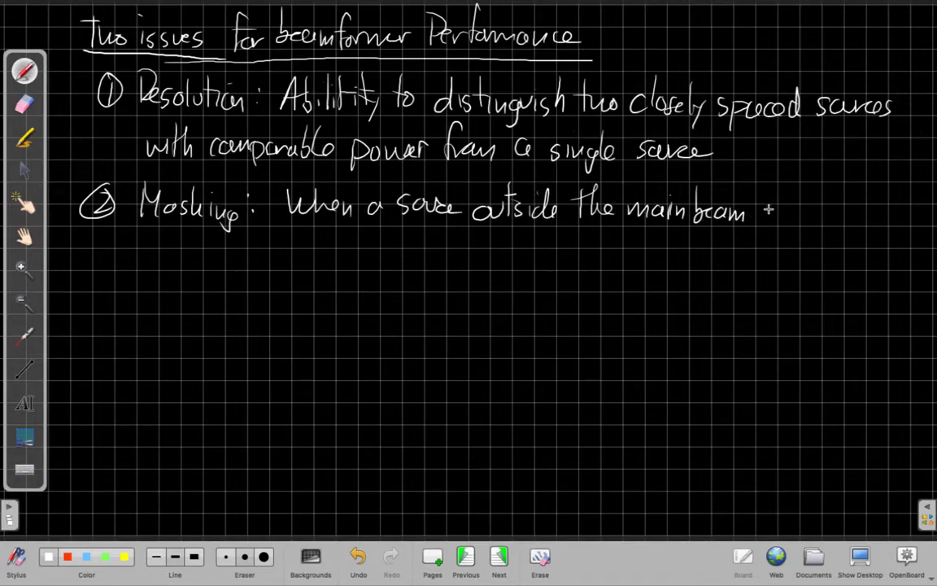
{"action": "mouse_move", "coordinate": [770, 207]}
{"action": "left_mouse_down"}
{"action": "mouse_move", "coordinate": [770, 220]}
{"action": "mouse_move", "coordinate": [806, 213]}
{"action": "mouse_move", "coordinate": [840, 221]}
{"action": "left_mouse_up"}
{"action": "mouse_move", "coordinate": [852, 210]}
{"action": "left_mouse_down"}
{"action": "mouse_move", "coordinate": [848, 220]}
{"action": "mouse_move", "coordinate": [867, 215]}
{"action": "mouse_move", "coordinate": [882, 193]}
{"action": "left_mouse_up"}
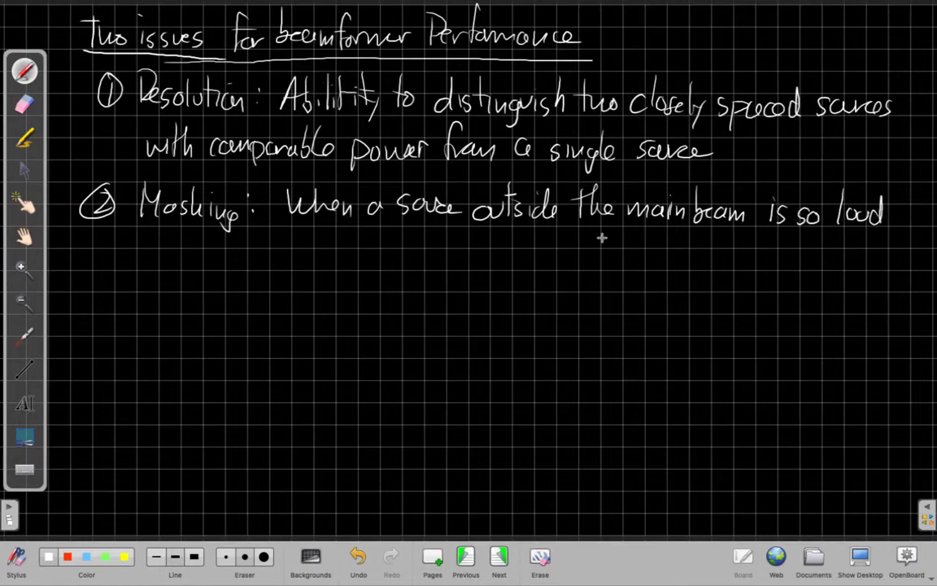
{"action": "mouse_move", "coordinate": [182, 233]}
{"action": "left_mouse_down"}
{"action": "mouse_move", "coordinate": [180, 262]}
{"action": "mouse_move", "coordinate": [191, 235]}
{"action": "left_mouse_up"}
{"action": "left_click_drag", "start_coordinate": [188, 230], "coordinate": [220, 262]}
{"action": "left_click_drag", "start_coordinate": [211, 244], "coordinate": [232, 242]}
{"action": "mouse_move", "coordinate": [238, 244]}
{"action": "left_mouse_down"}
{"action": "mouse_move", "coordinate": [238, 262]}
{"action": "mouse_move", "coordinate": [249, 264]}
{"action": "left_mouse_up"}
{"action": "left_click_drag", "start_coordinate": [242, 245], "coordinate": [309, 258]}
- Finish the Masking definition with 'overpowers the beamformer response'
{"action": "mouse_move", "coordinate": [319, 254]}
{"action": "left_mouse_down"}
{"action": "mouse_move", "coordinate": [319, 270]}
{"action": "mouse_move", "coordinate": [328, 254]}
{"action": "mouse_move", "coordinate": [366, 260]}
{"action": "left_mouse_up"}
{"action": "mouse_move", "coordinate": [381, 249]}
{"action": "left_mouse_down"}
{"action": "mouse_move", "coordinate": [372, 262]}
{"action": "mouse_move", "coordinate": [410, 267]}
{"action": "mouse_move", "coordinate": [420, 253]}
{"action": "left_mouse_up"}
{"action": "left_click_drag", "start_coordinate": [423, 244], "coordinate": [439, 266]}
{"action": "mouse_move", "coordinate": [444, 258]}
{"action": "left_mouse_down"}
{"action": "mouse_move", "coordinate": [444, 232]}
{"action": "mouse_move", "coordinate": [448, 255]}
{"action": "mouse_move", "coordinate": [480, 265]}
{"action": "left_mouse_up"}
{"action": "mouse_move", "coordinate": [486, 257]}
{"action": "left_mouse_down"}
{"action": "mouse_move", "coordinate": [514, 245]}
{"action": "mouse_move", "coordinate": [540, 262]}
{"action": "left_mouse_up"}
{"action": "left_click_drag", "start_coordinate": [542, 256], "coordinate": [614, 262]}
{"action": "left_click_drag", "start_coordinate": [617, 254], "coordinate": [661, 260]}
{"action": "left_click_drag", "start_coordinate": [662, 255], "coordinate": [673, 262]}
{"action": "left_click_drag", "start_coordinate": [680, 259], "coordinate": [700, 257]}
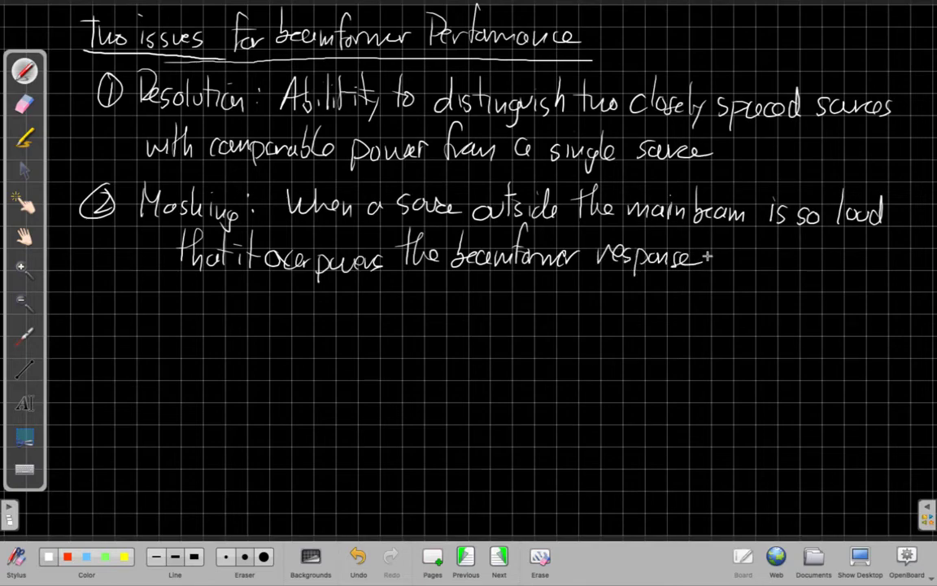